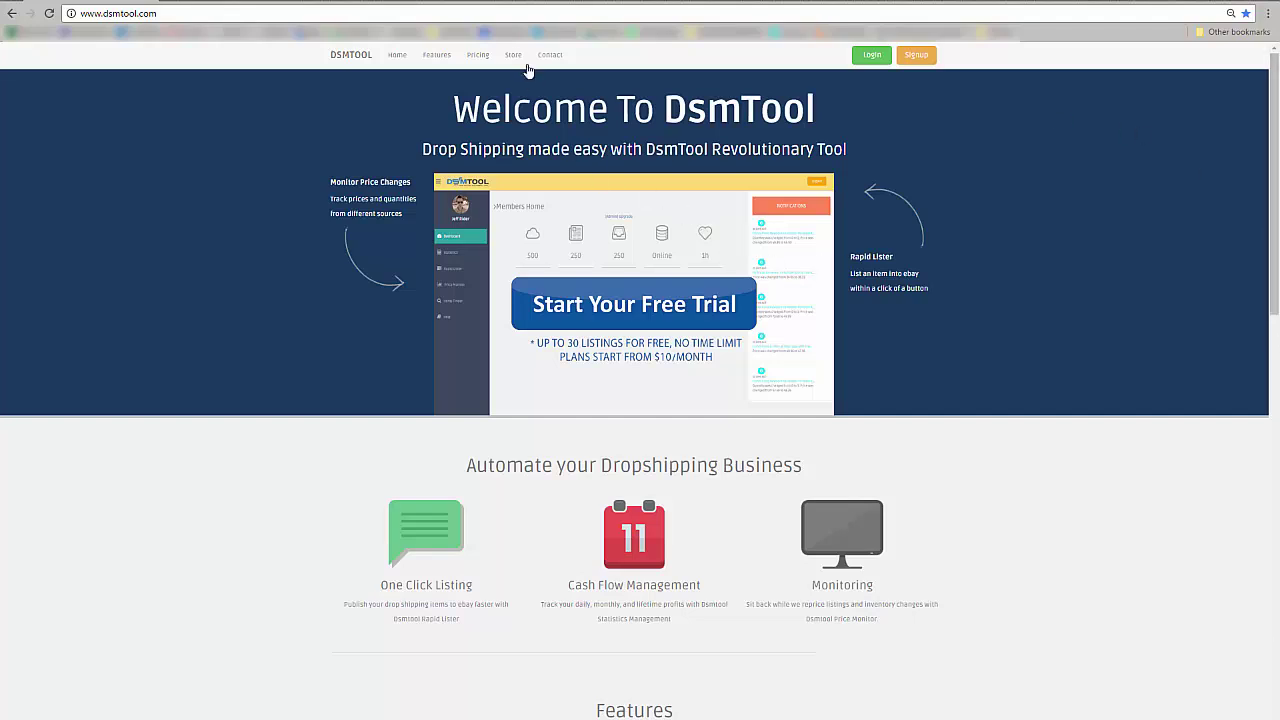
# Step: Log in to DSM Tool with the saved account e-mail and the account password
pyautogui.click(868, 56)
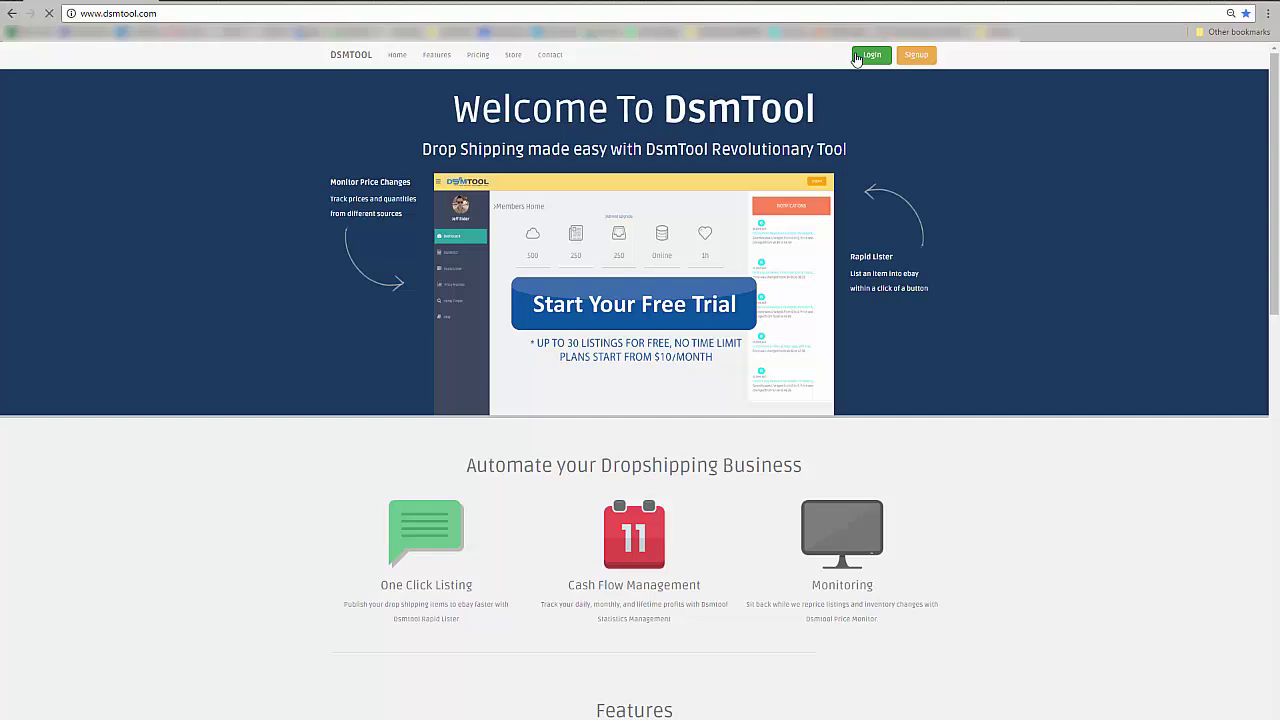
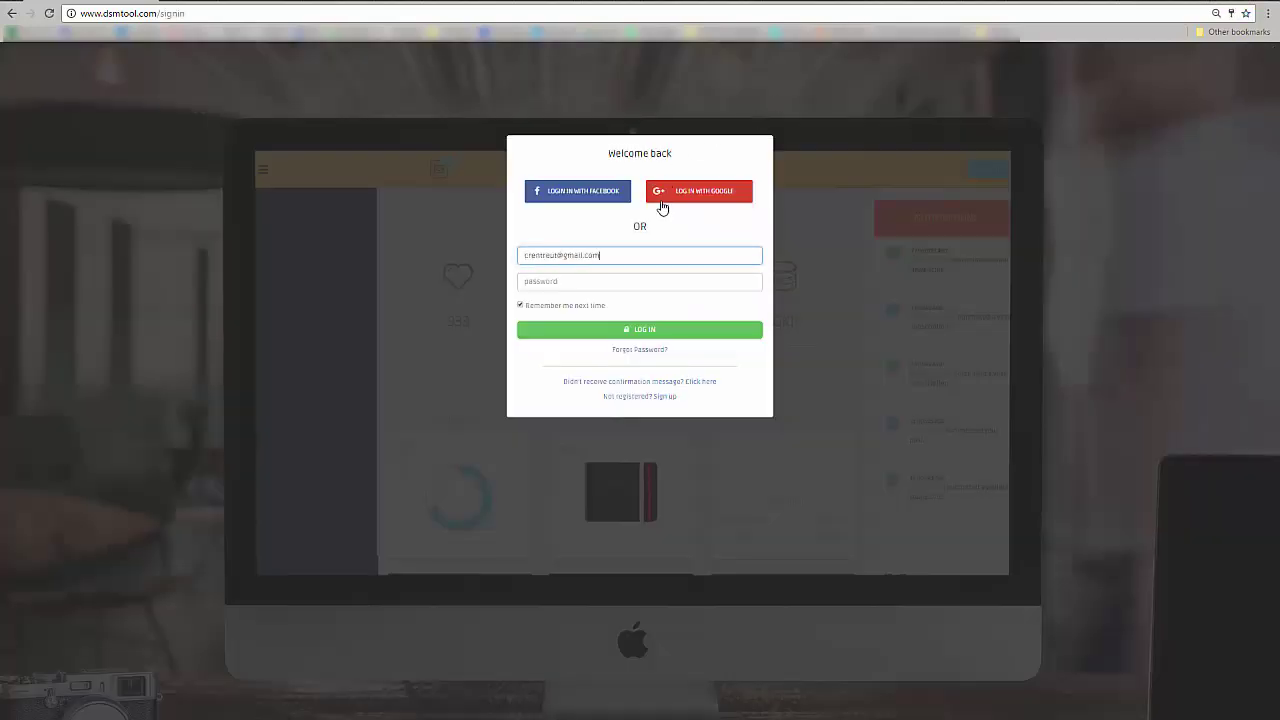
pyautogui.press('Tab')
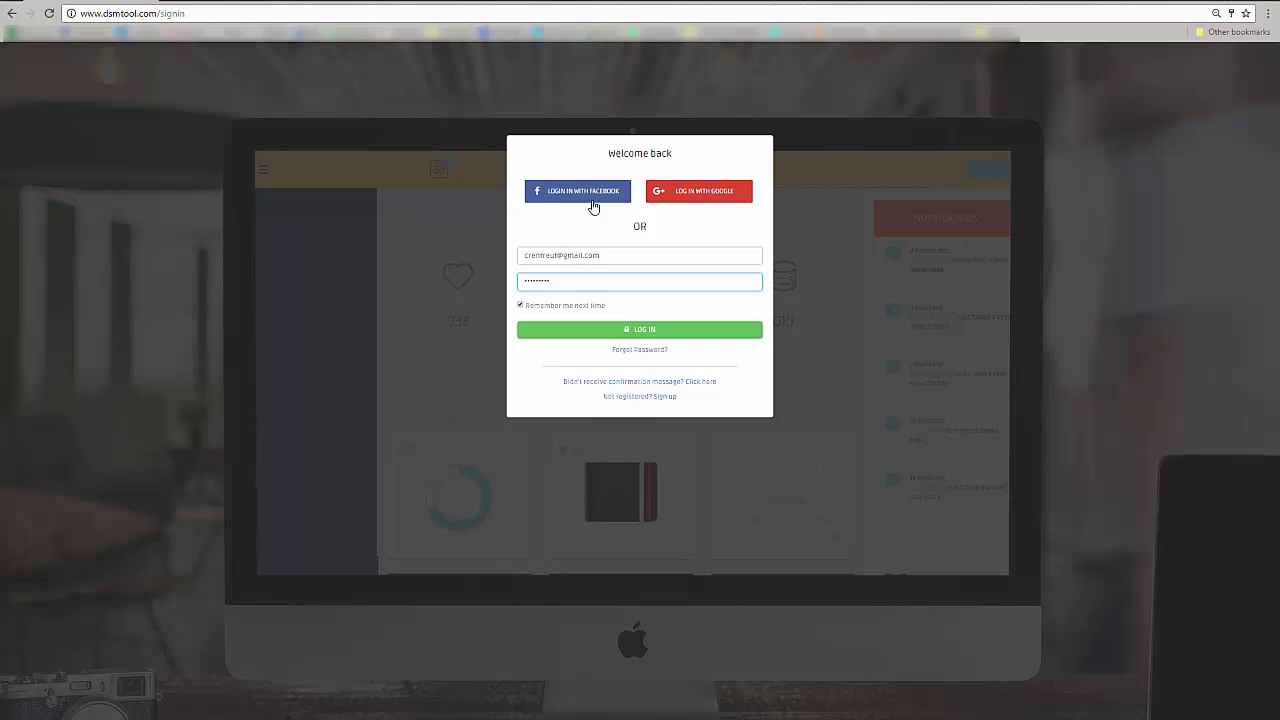
pyautogui.click(668, 332)
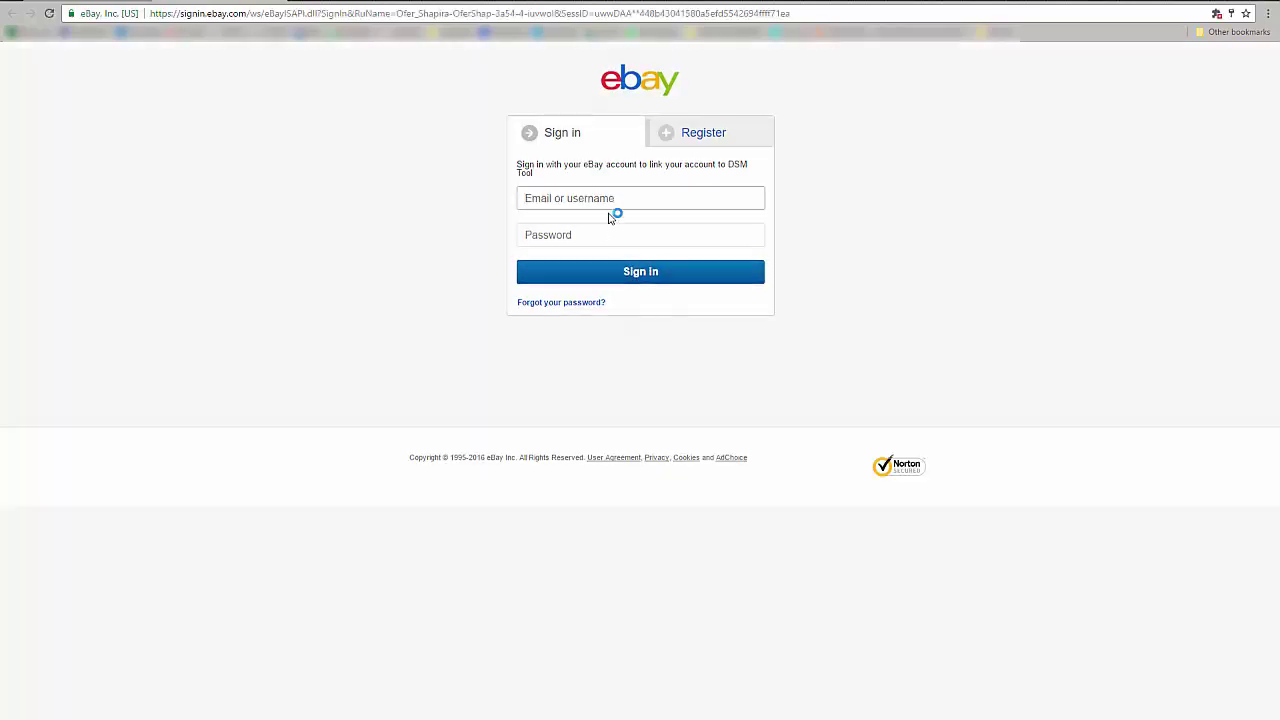
# Step: Sign in to eBay with the saved autofill login and agree to grant DSM Tool access
pyautogui.click(611, 204)
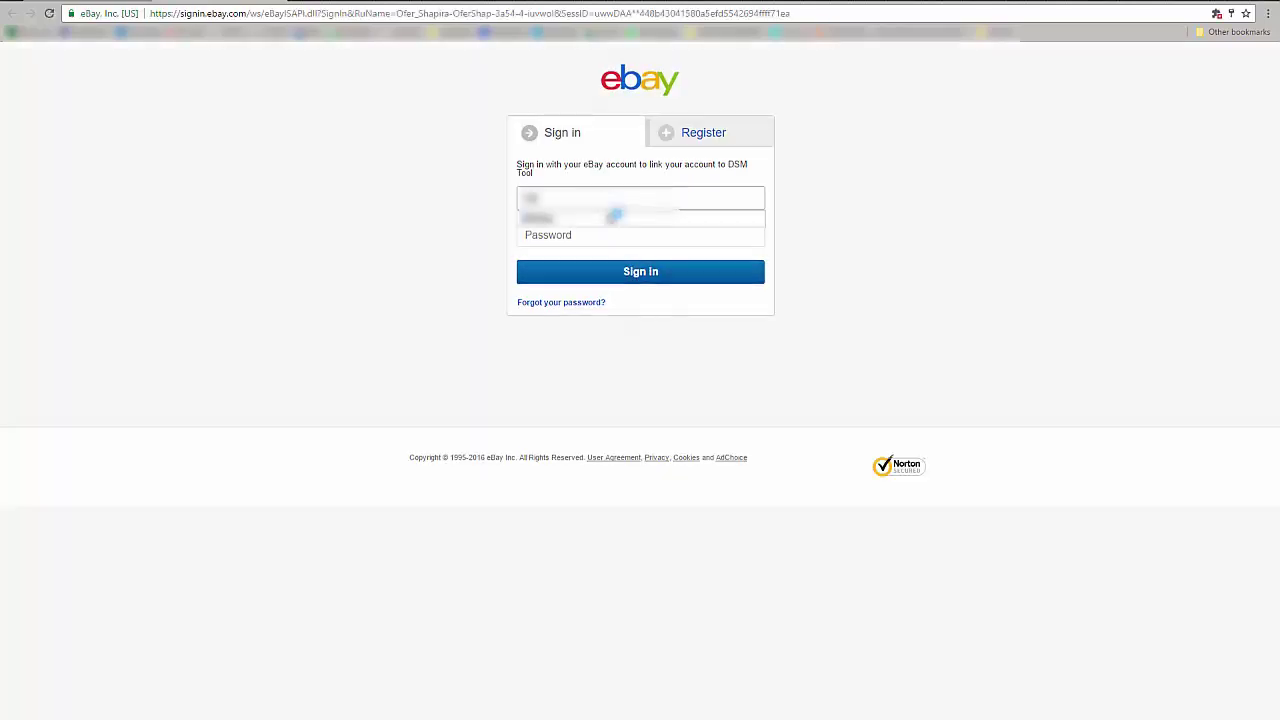
pyautogui.click(613, 216)
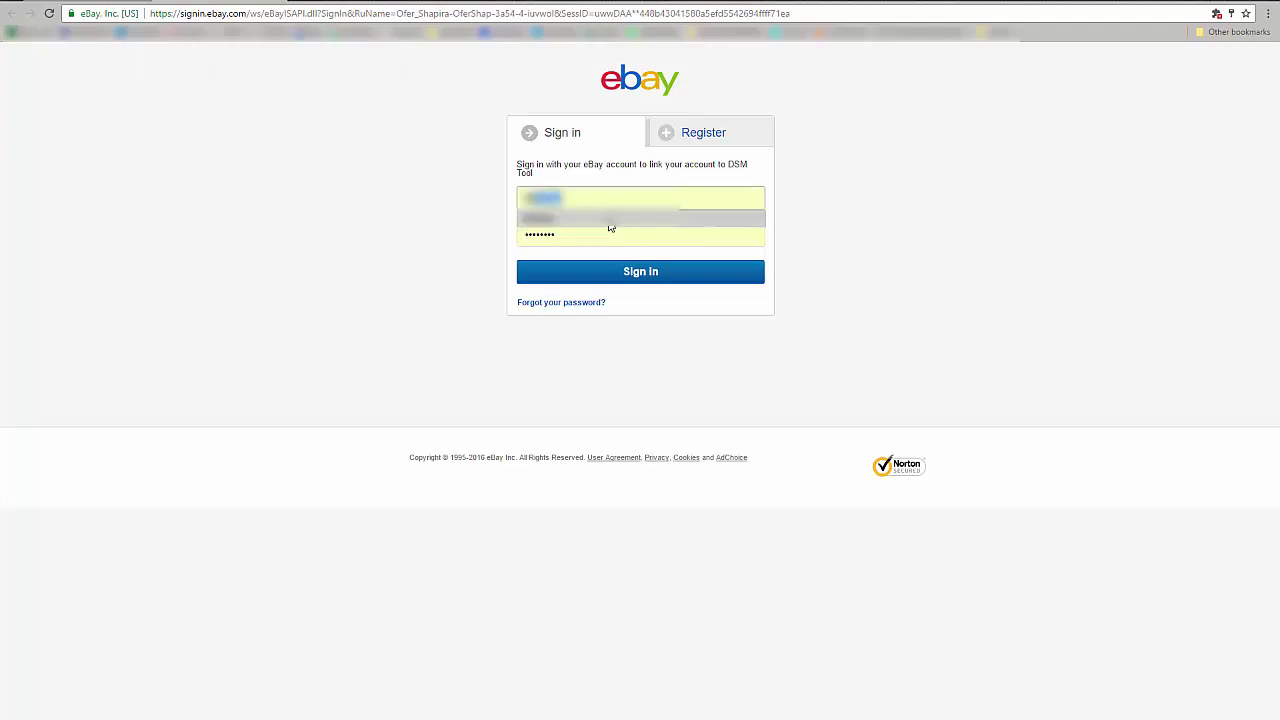
pyautogui.click(645, 276)
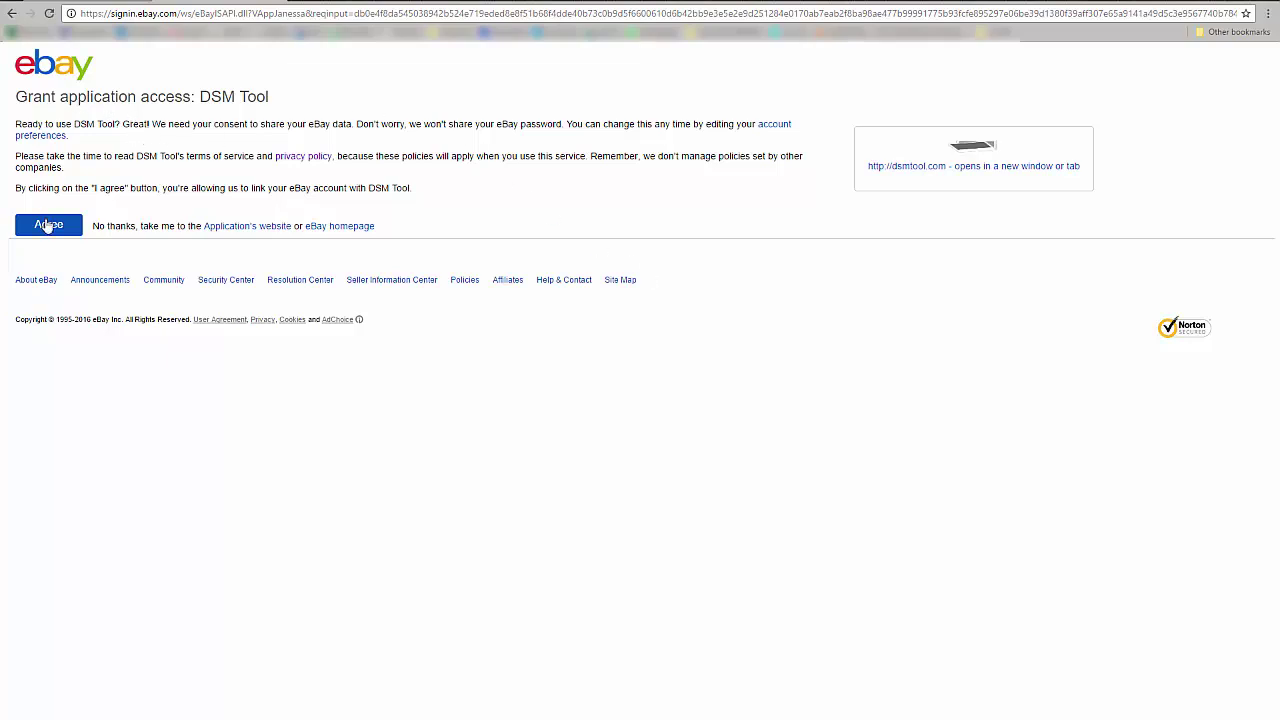
pyautogui.click(46, 228)
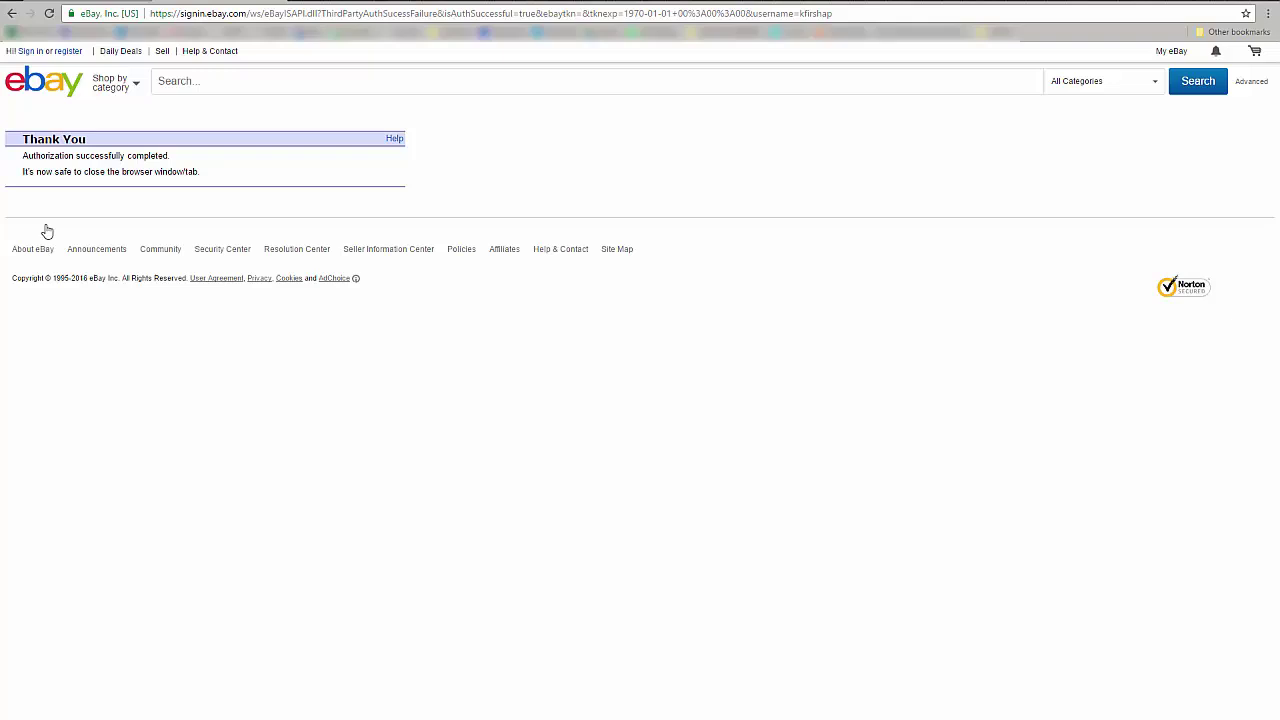
# Step: Close the eBay Thank You tab and proceed past DSM Tool's app-confirmation prompt
pyautogui.click(272, 2)
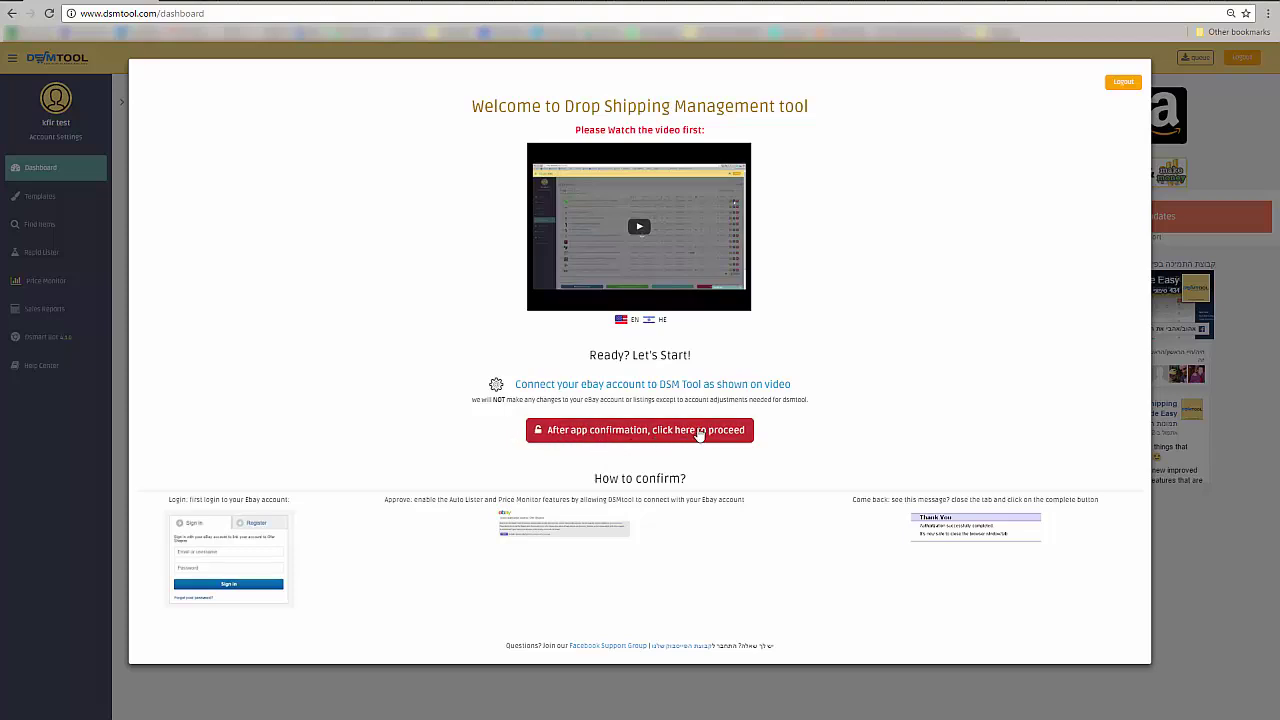
pyautogui.click(696, 430)
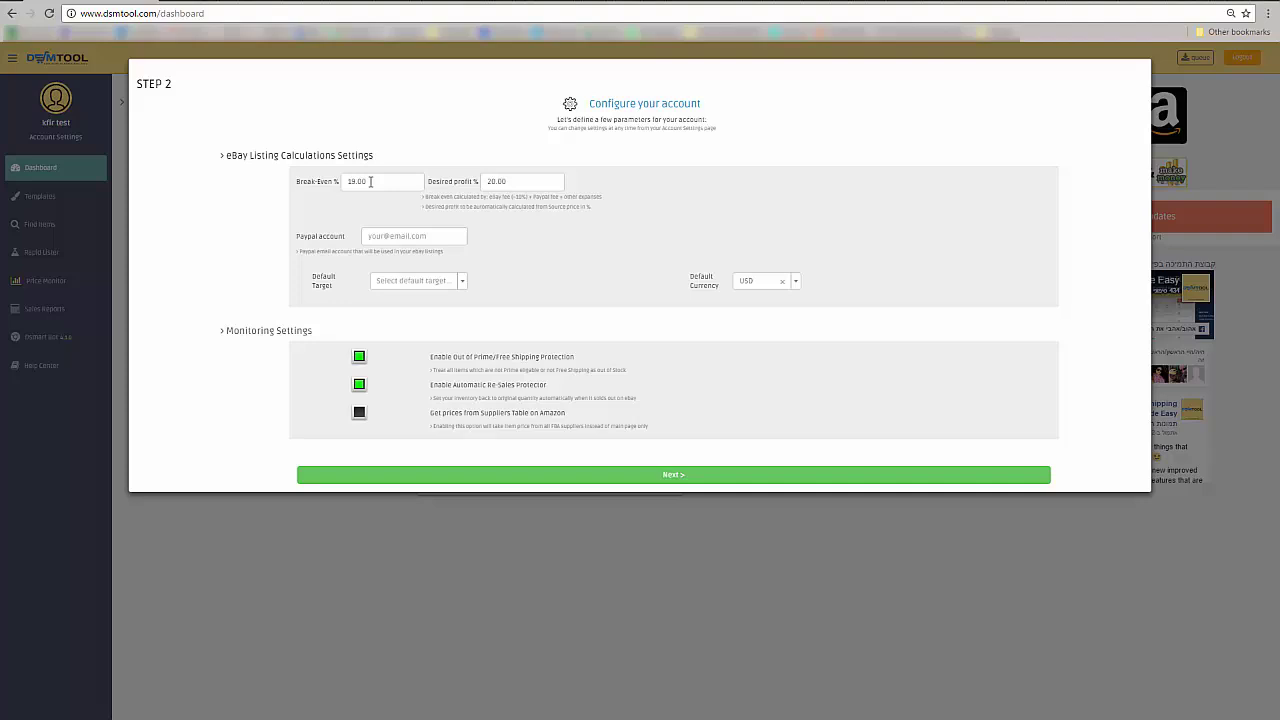
# Step: Select the Break-Even and Desired profit values, then check the PayPal and Default Target fields
pyautogui.moveTo(370, 181); pyautogui.dragTo(334, 187)
pyautogui.click(500, 181)
pyautogui.doubleClick(500, 181)
pyautogui.click(414, 236)
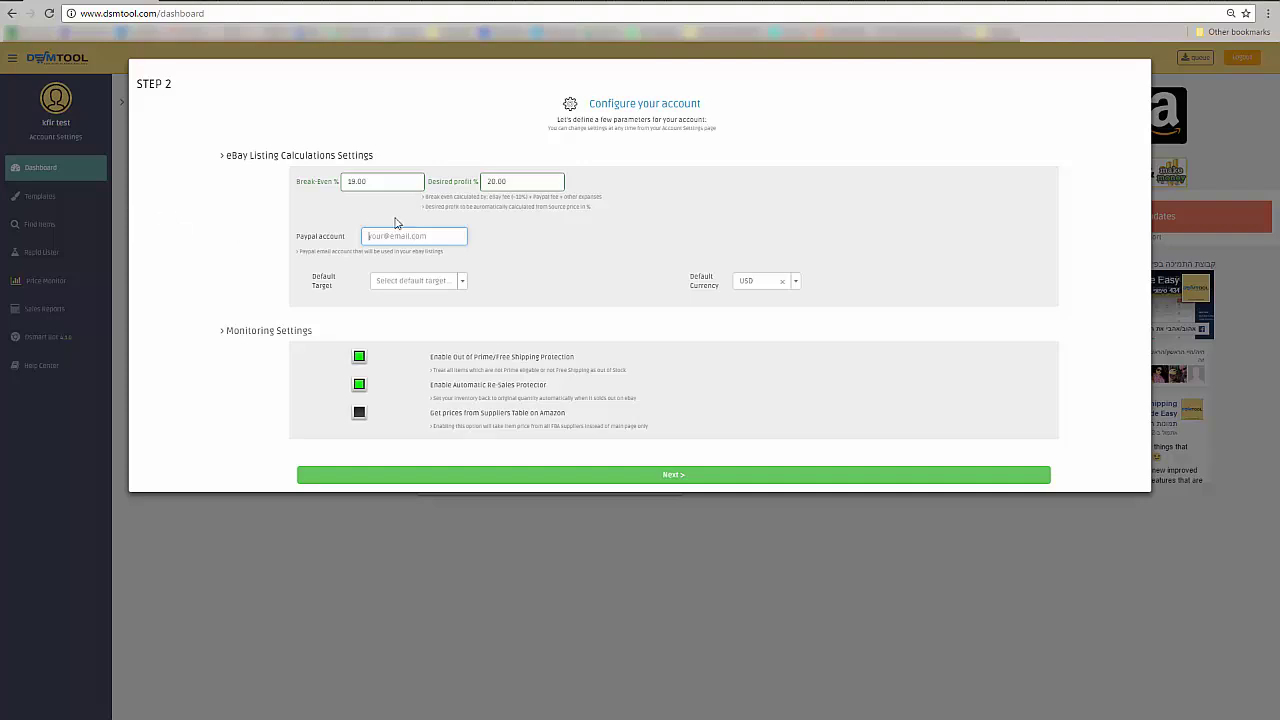
pyautogui.click(431, 281)
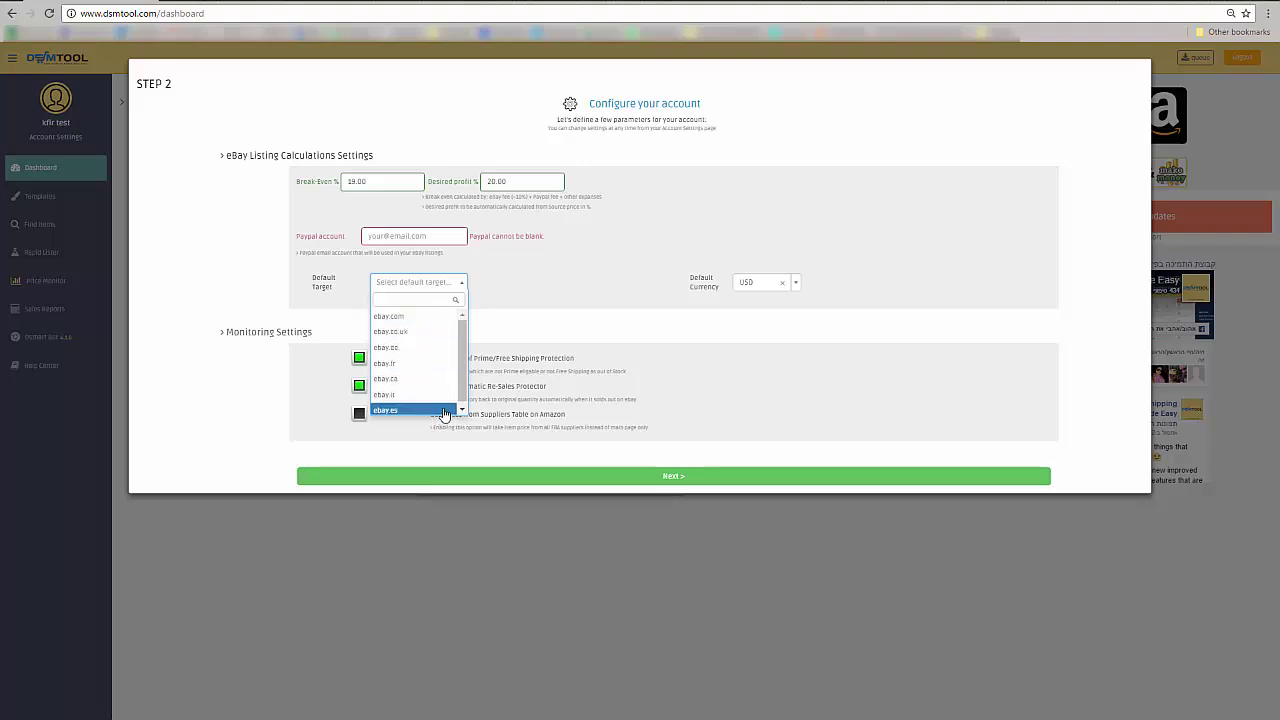
pyautogui.click(504, 283)
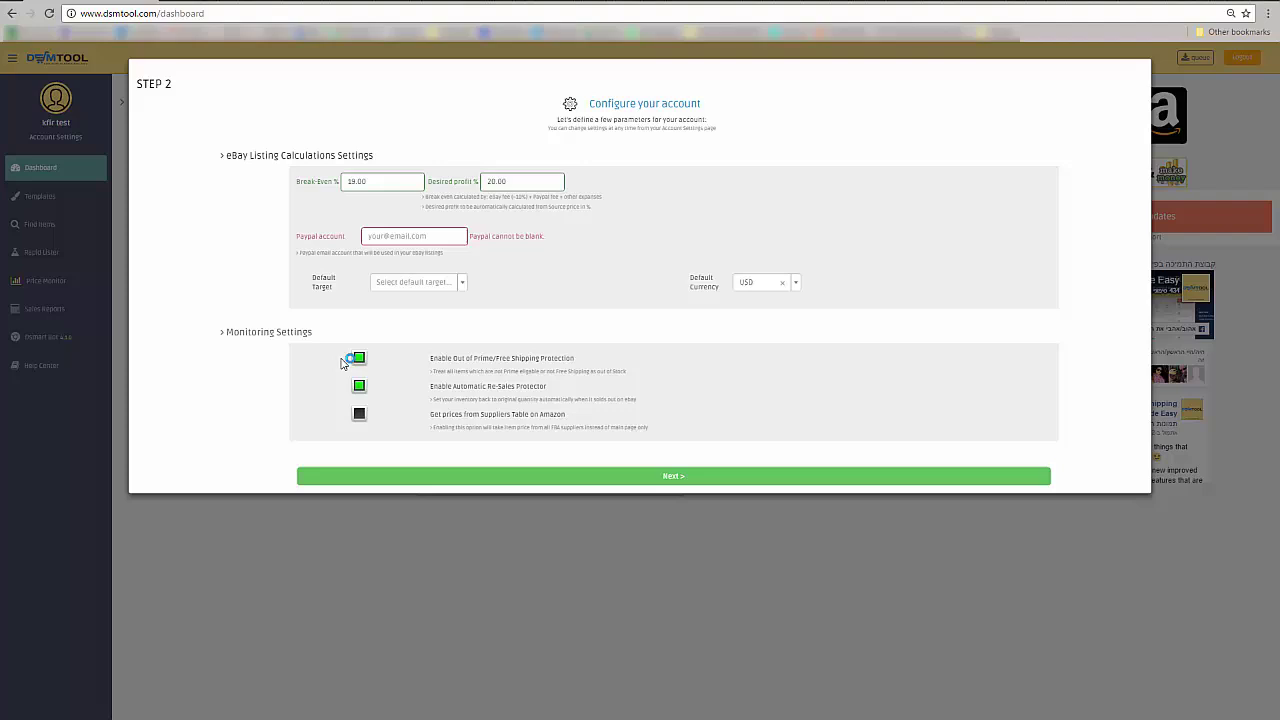
pyautogui.click(359, 414)
# Step: Enter the PayPal account e-mail and continue to the terms and agreements step
pyautogui.click(645, 476)
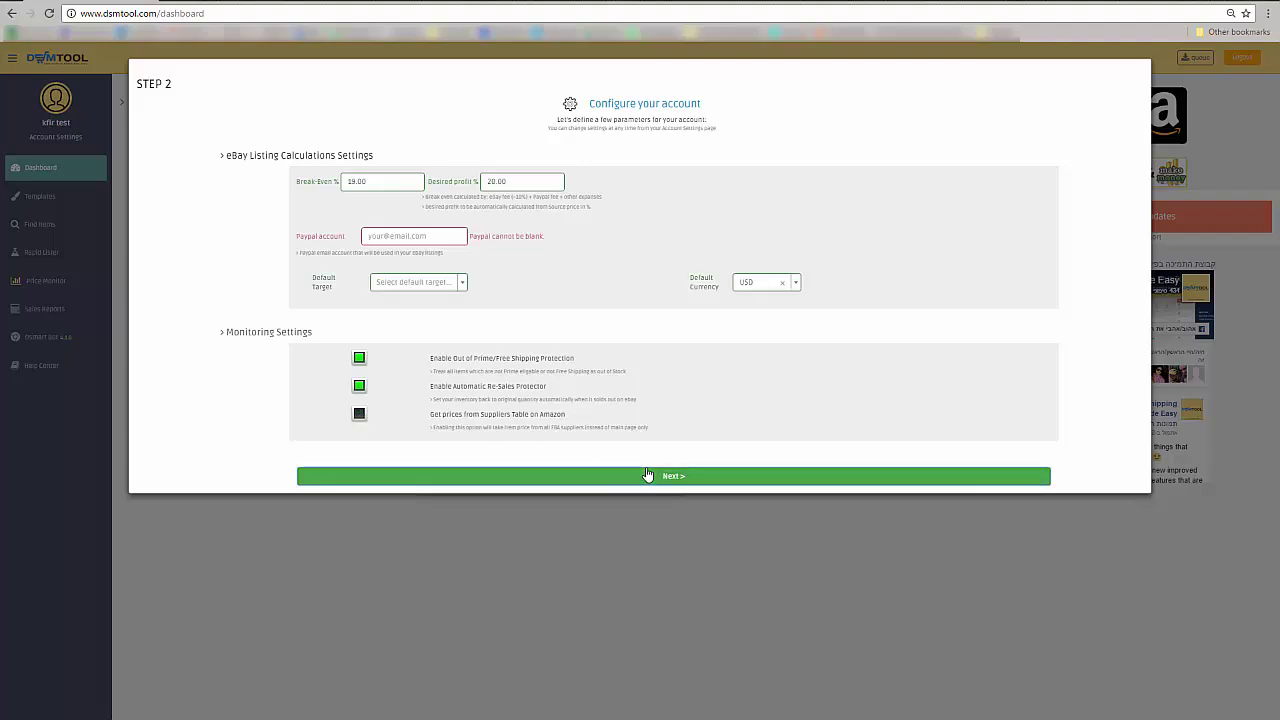
pyautogui.write('test@gmail.com')
pyautogui.click(817, 477)
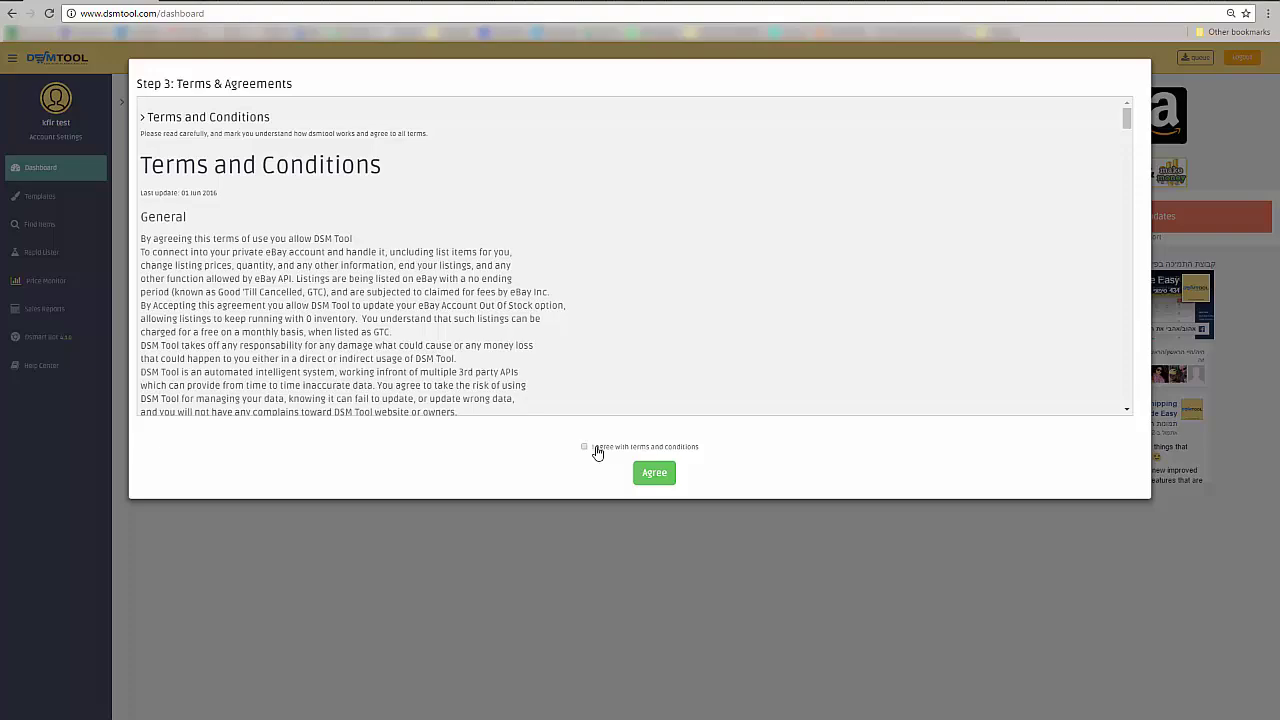
# Step: Scroll through the Terms & Conditions and tick 'I agree with terms and conditions'
pyautogui.rightClick(597, 452)
pyautogui.click(580, 420)
pyautogui.scroll(-5, 522, 140)
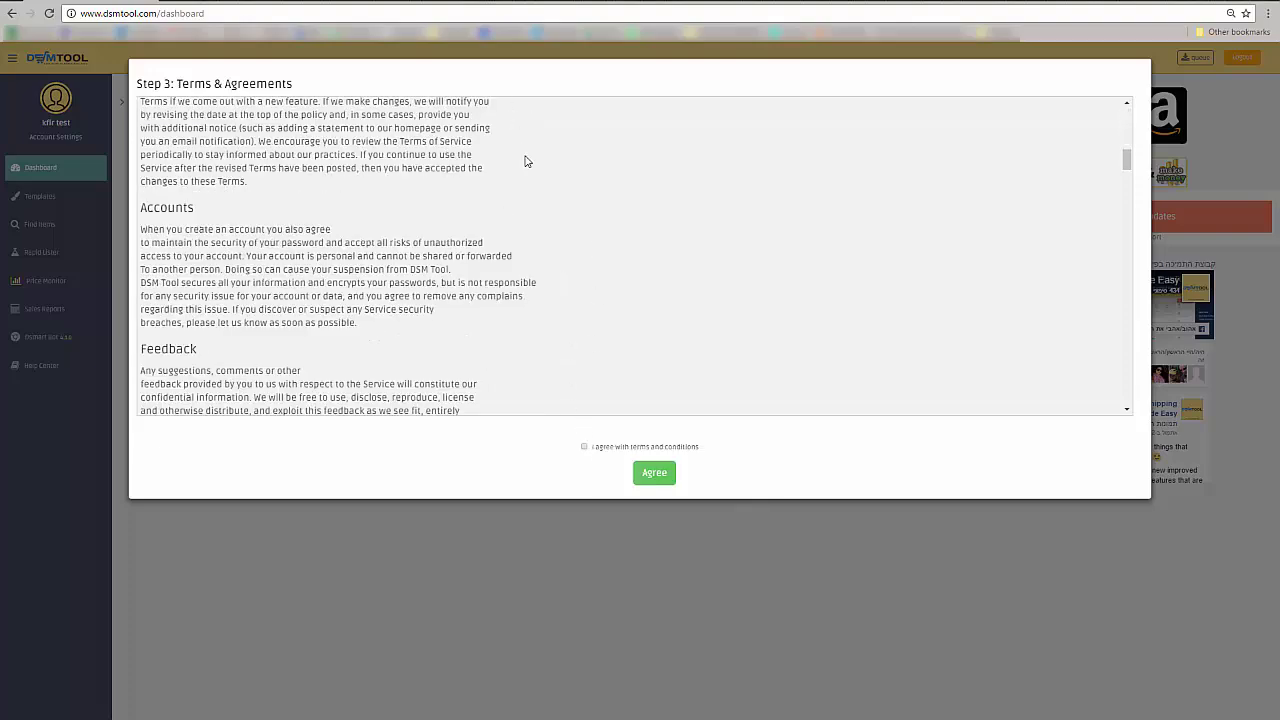
pyautogui.scroll(-3, 540, 190)
pyautogui.scroll(-5, 560, 223)
pyautogui.scroll(-5, 570, 250)
pyautogui.scroll(-5, 590, 290)
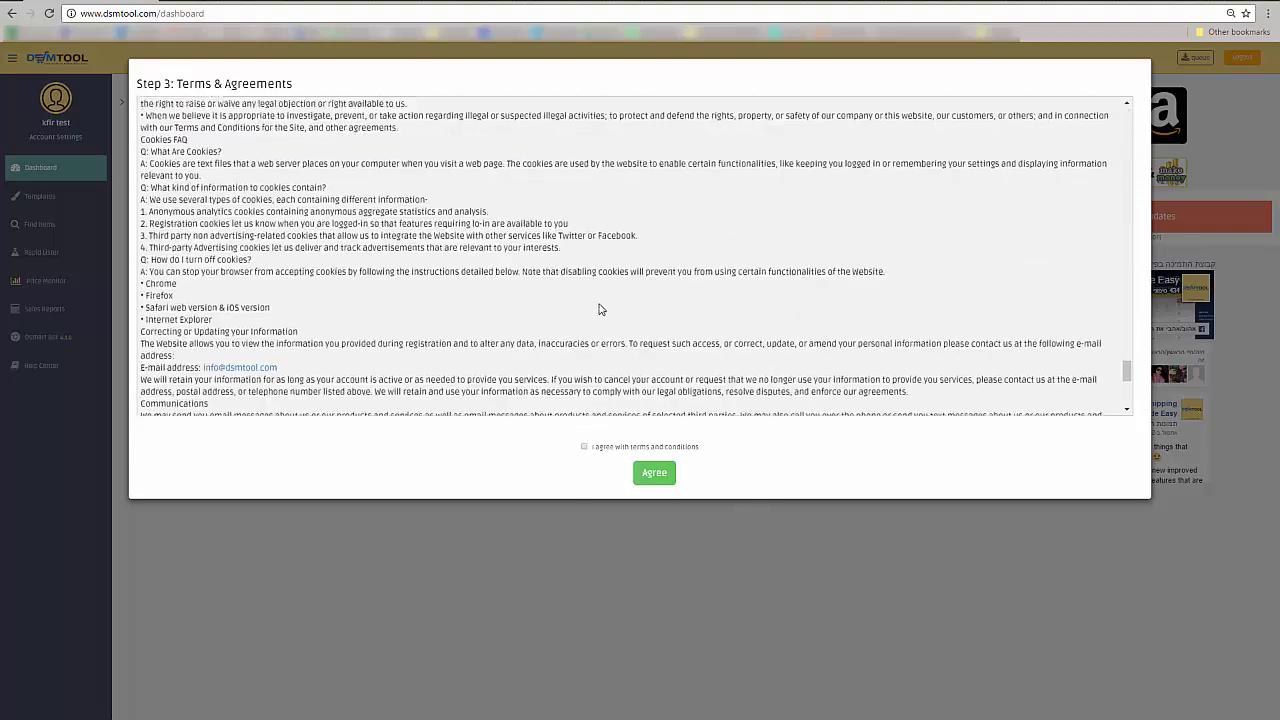
pyautogui.scroll(-5, 600, 315)
pyautogui.scroll(-2, 600, 320)
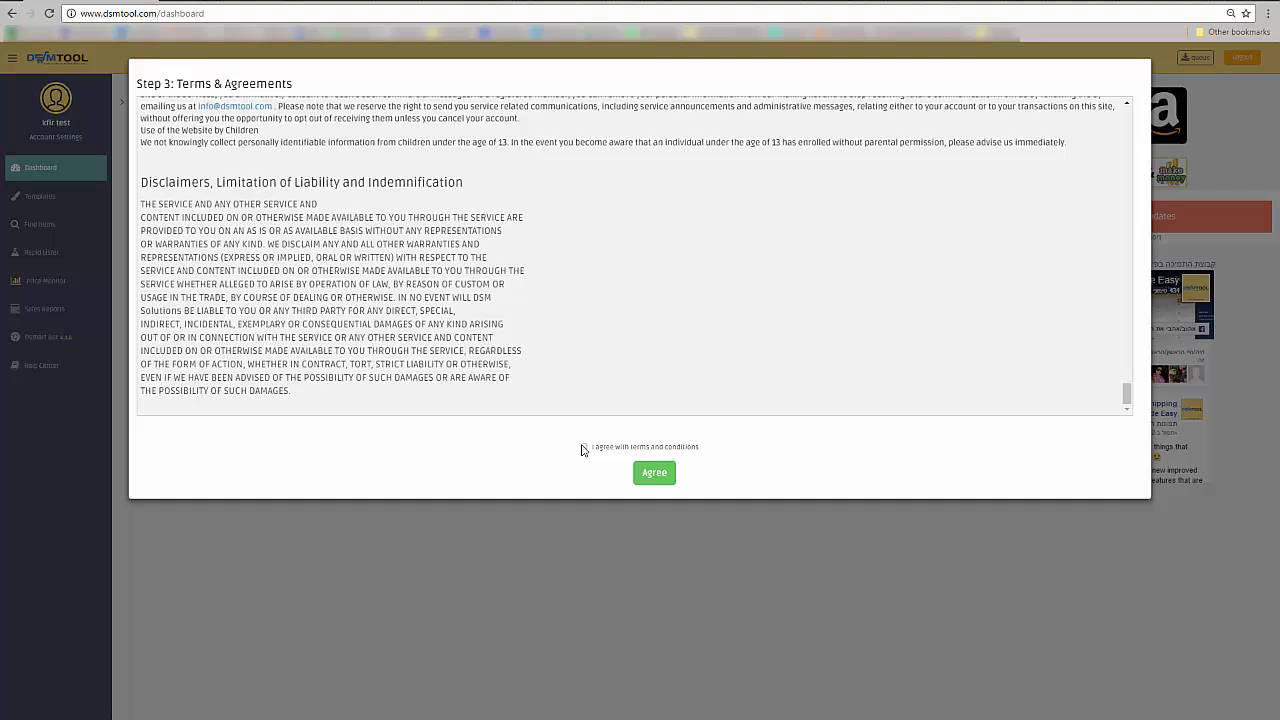
pyautogui.click(584, 447)
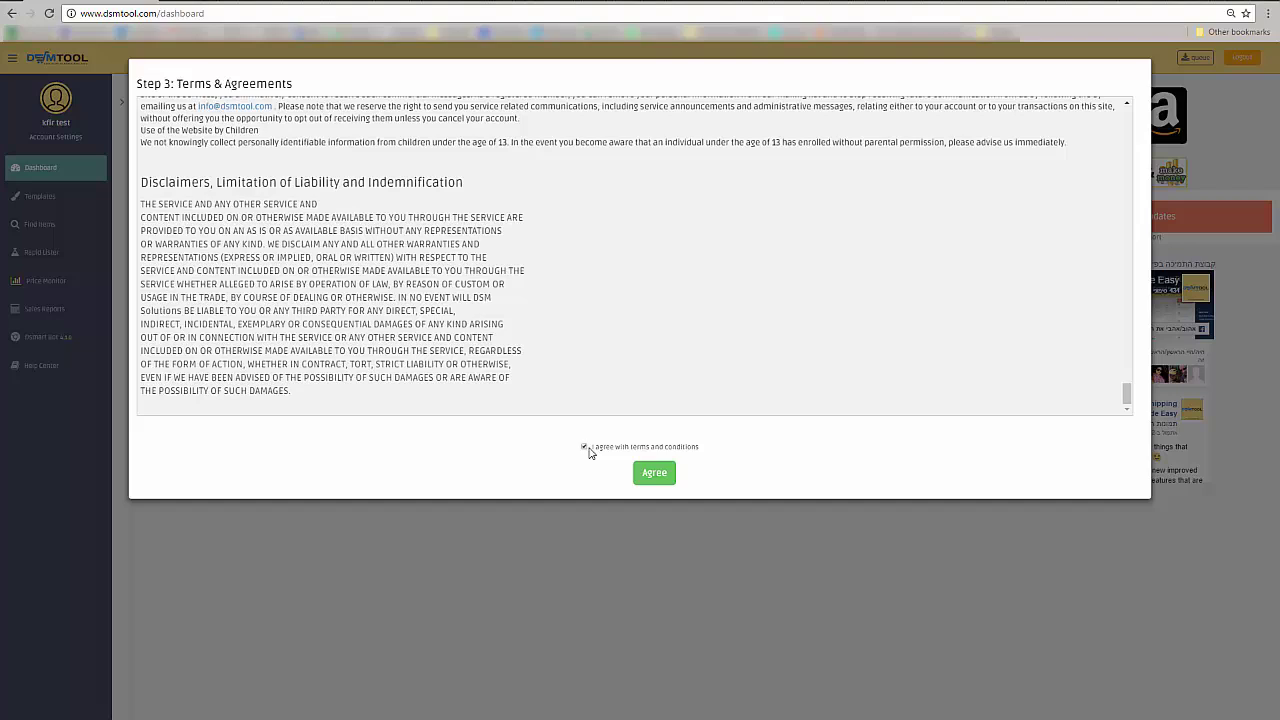
# Step: Confirm the terms with Agree, then choose Watch All Plans in the ready-to-use dialog
pyautogui.click(675, 476)
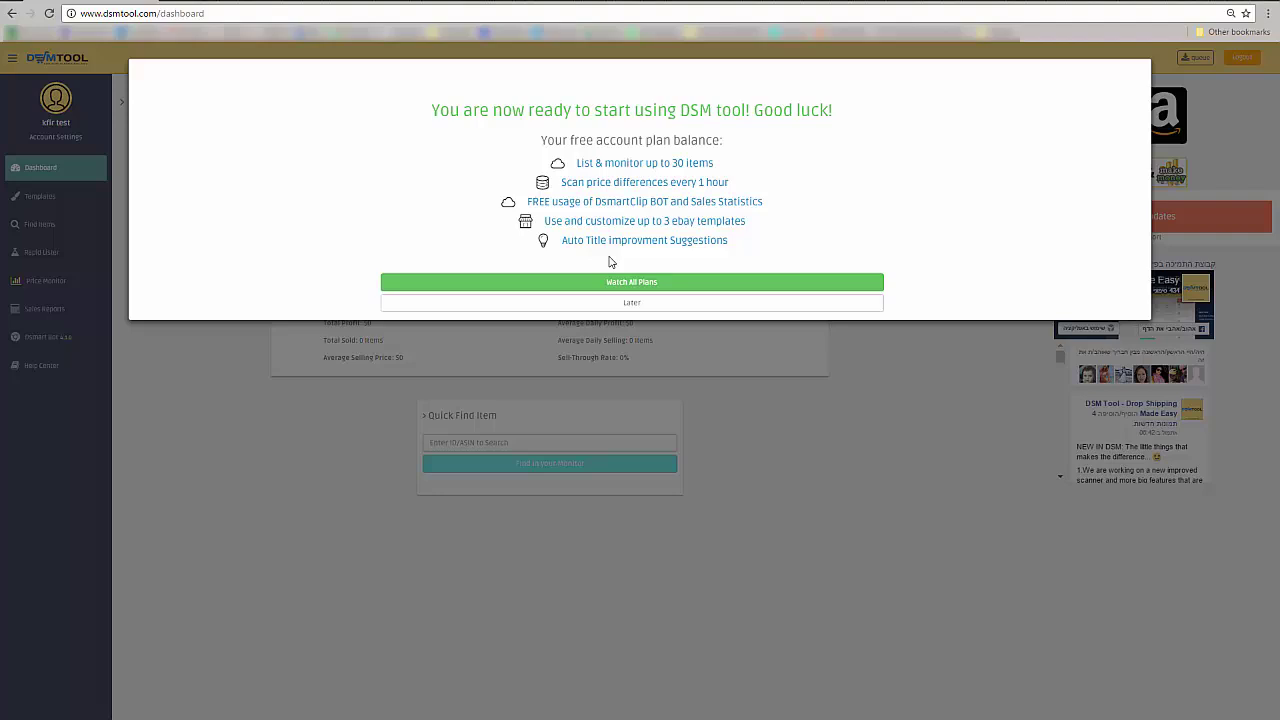
pyautogui.click(625, 283)
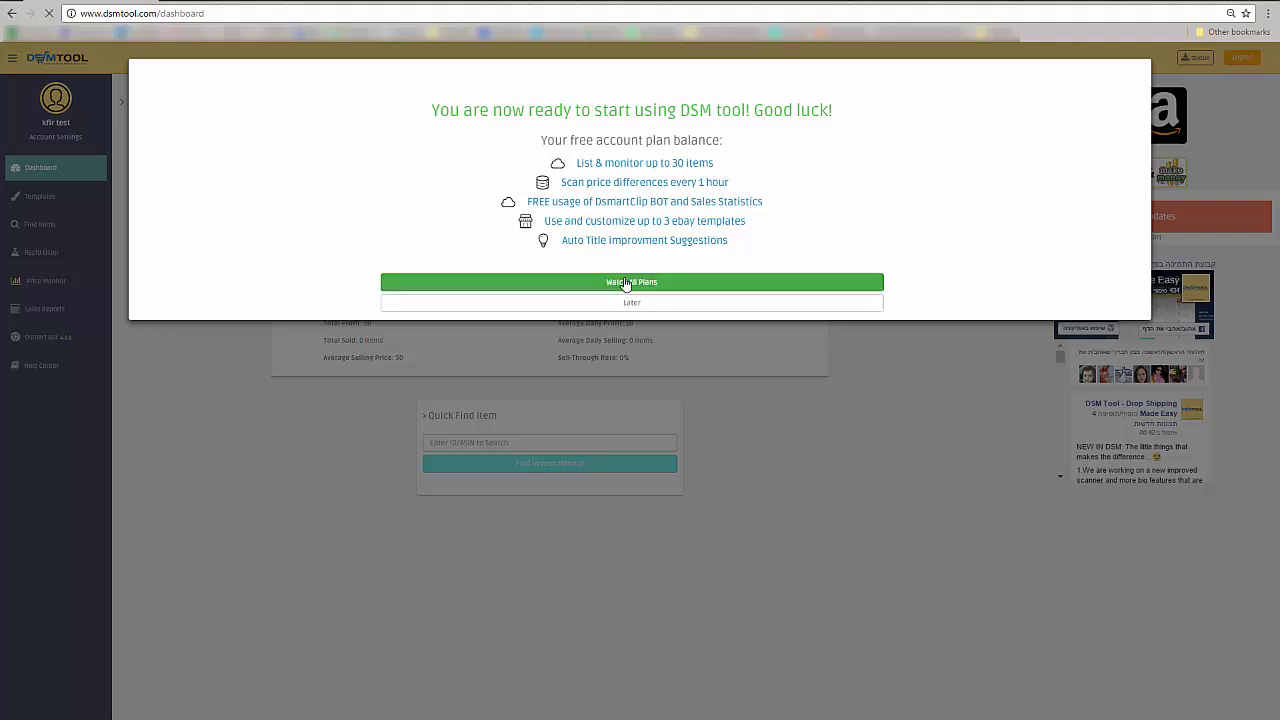